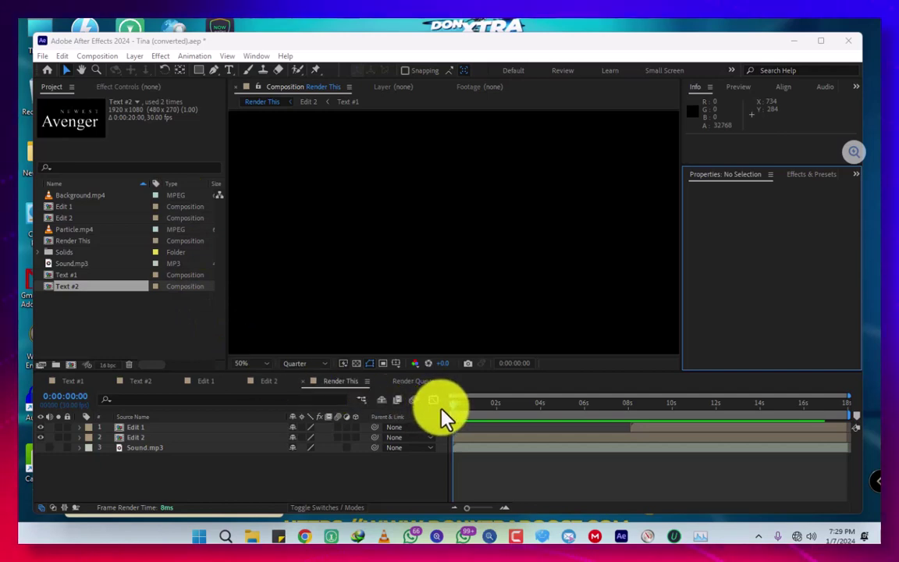
- Scrub the Render This composition, then play it from the first frame and stop
left_click_drag(450, 405, 500, 429)
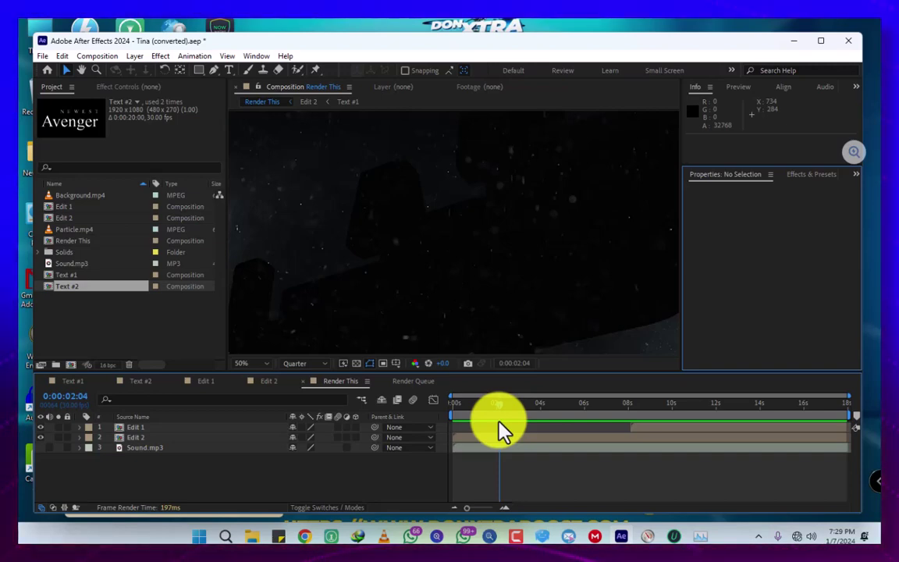
left_click(512, 404)
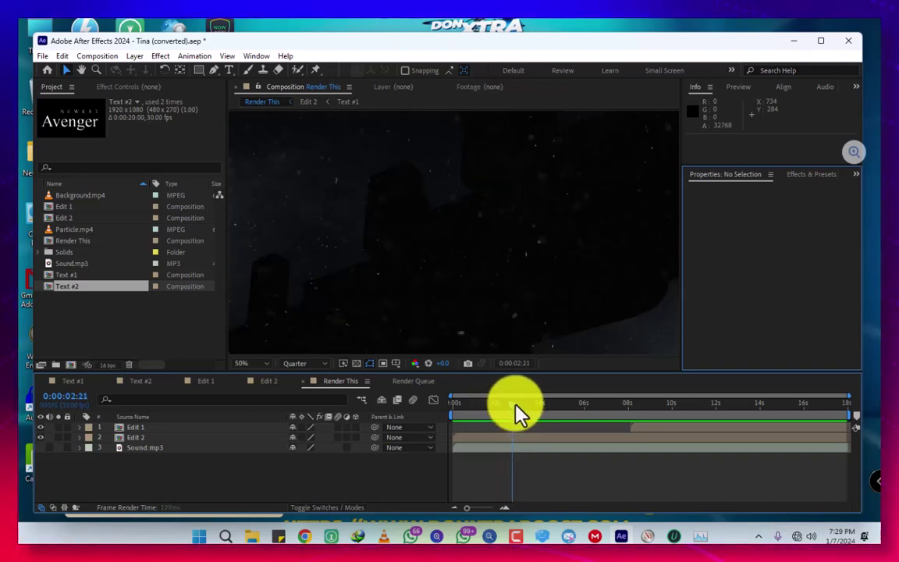
key("Home")
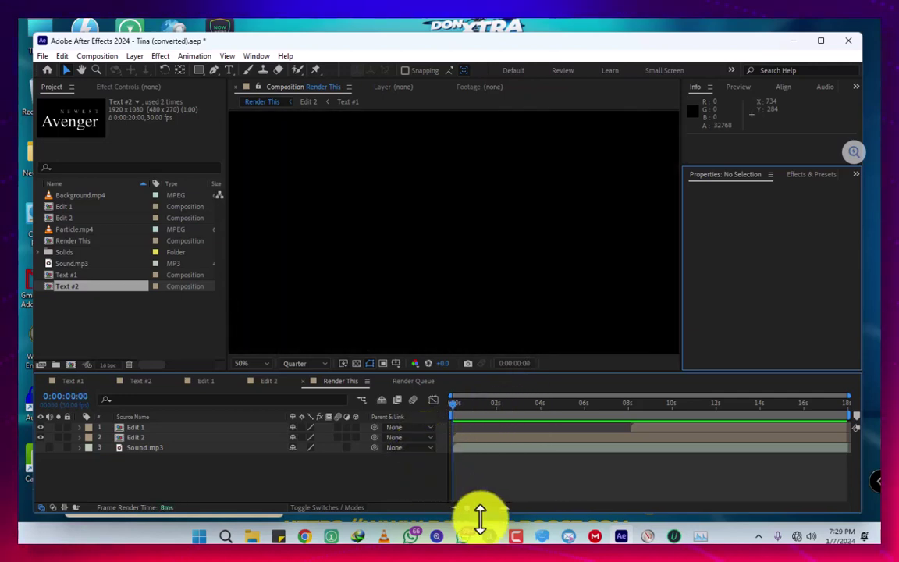
key("space")
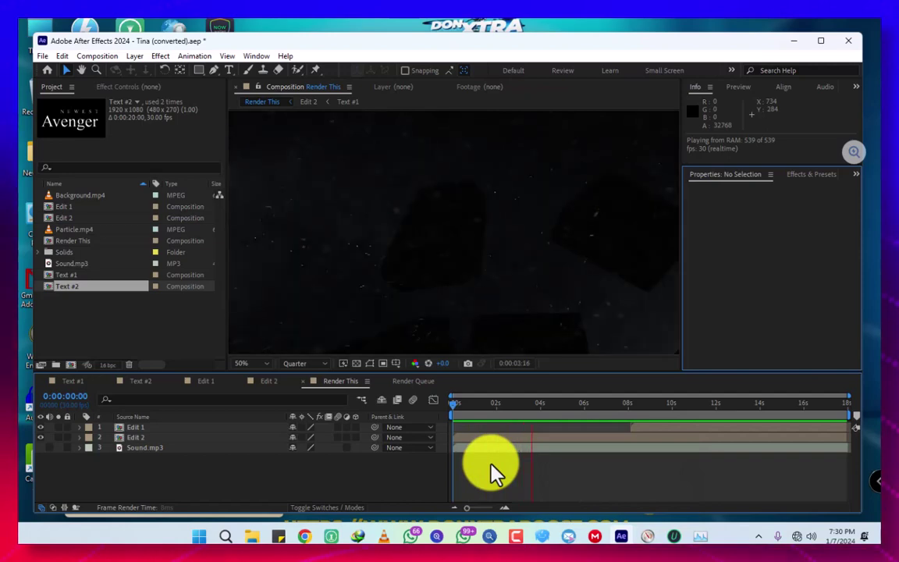
key("space")
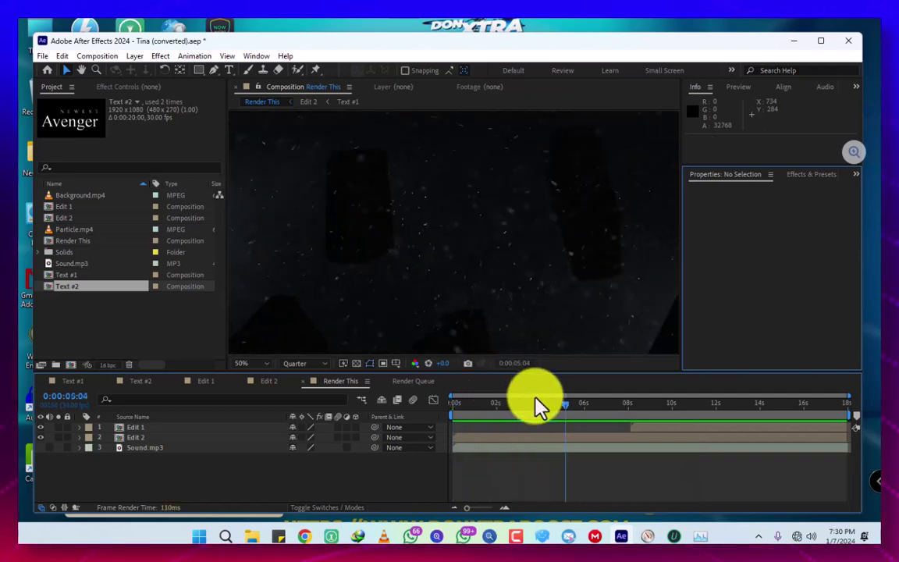
- Replay to about 11 seconds, scrub back to around 2–3 seconds, and play again
left_click_drag(538, 406, 464, 429)
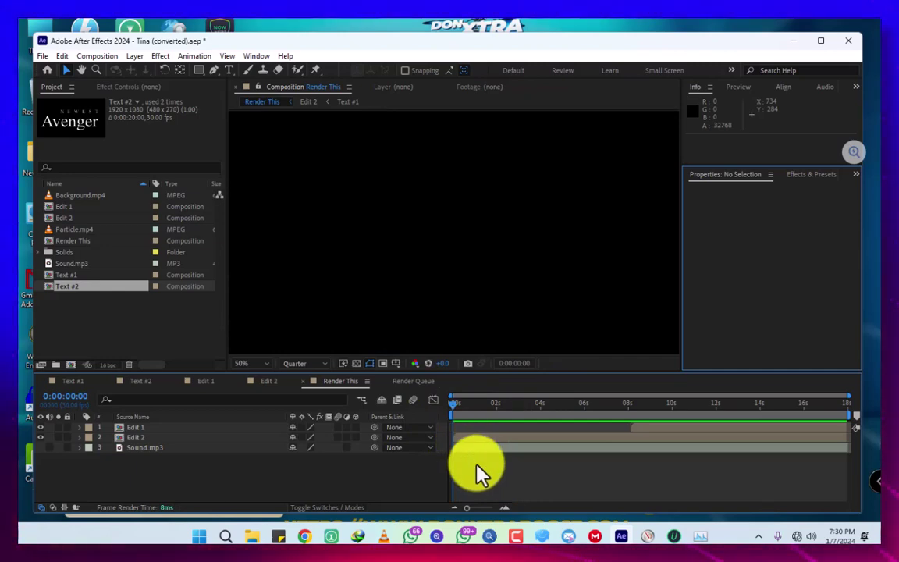
key("space")
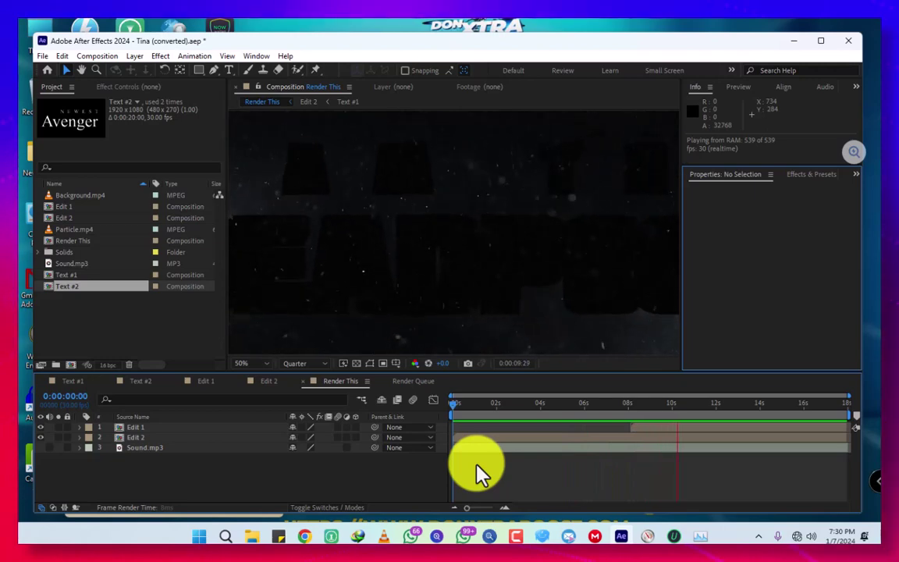
key("space")
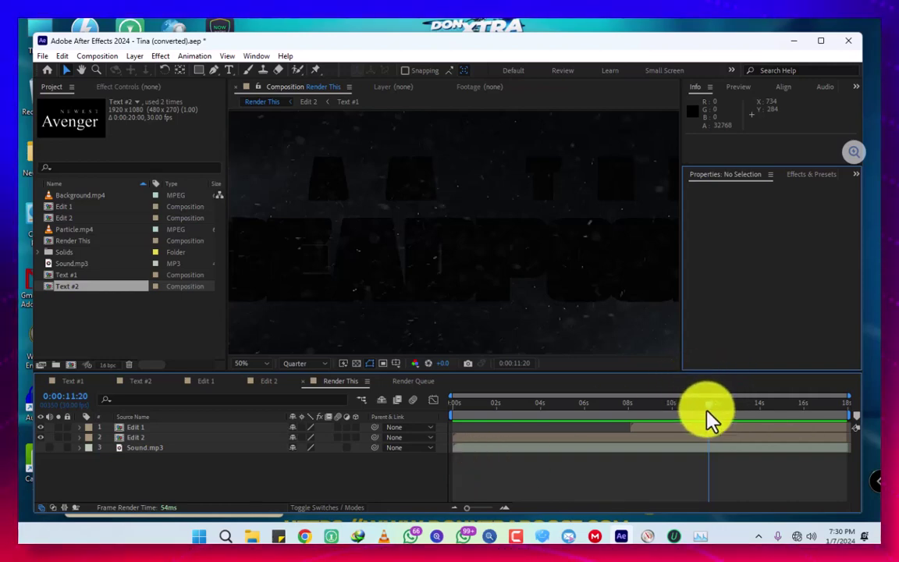
left_click_drag(710, 411, 492, 415)
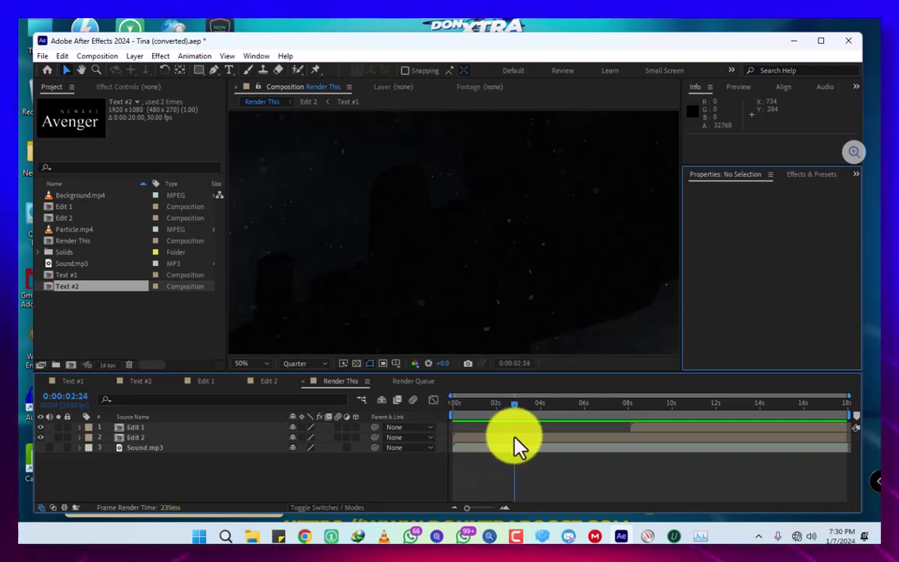
left_click_drag(515, 446, 536, 447)
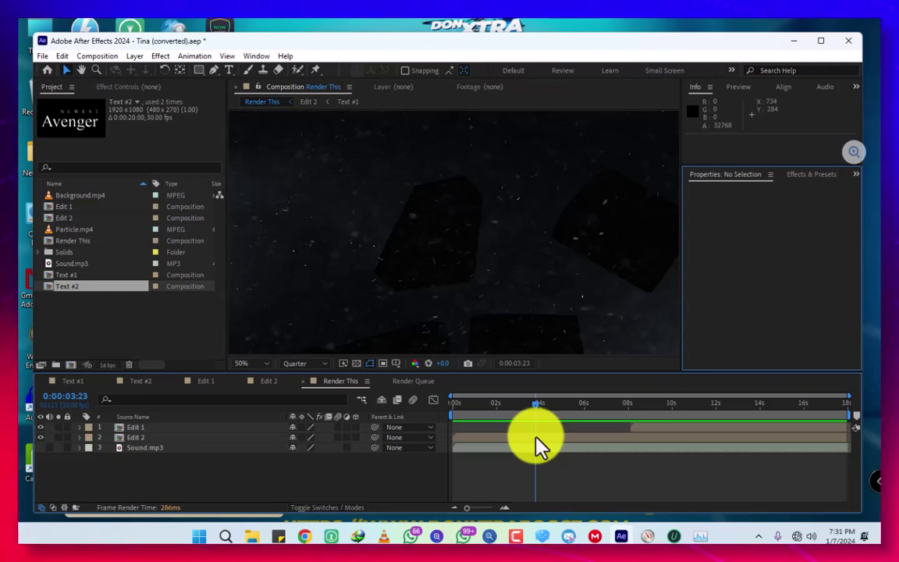
left_click_drag(537, 401, 440, 442)
key("space")
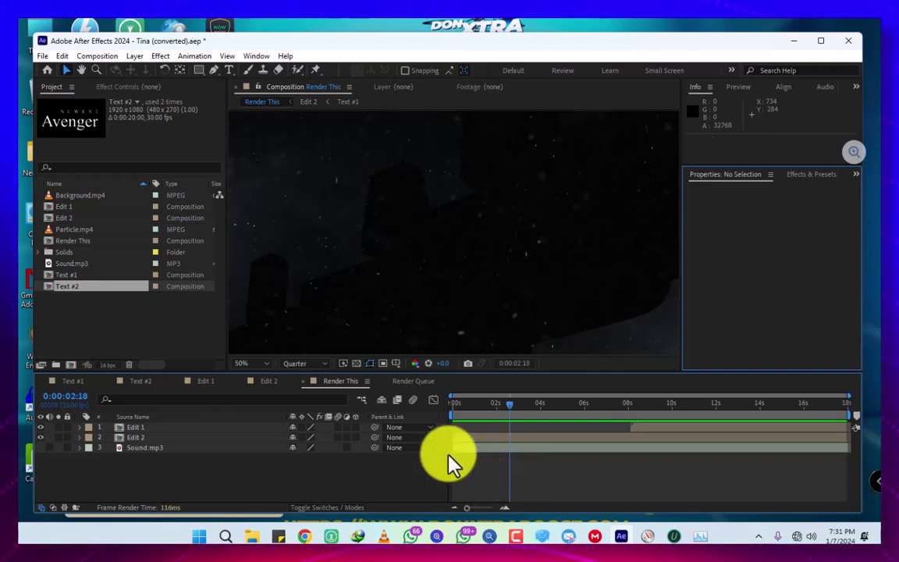
- Open the Edit 2 composition and show the E3D layer's Element effect settings
left_click(78, 218)
double_click(78, 219)
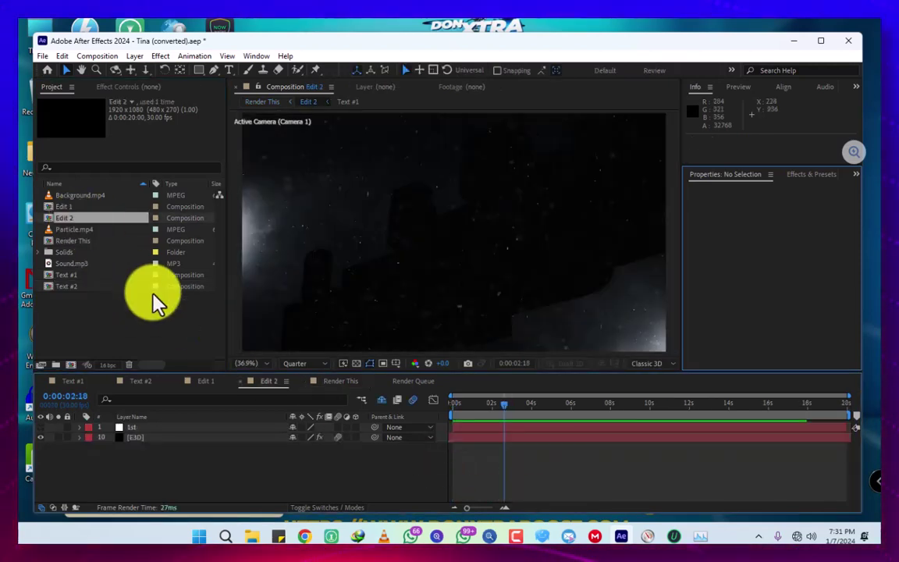
left_click(148, 439)
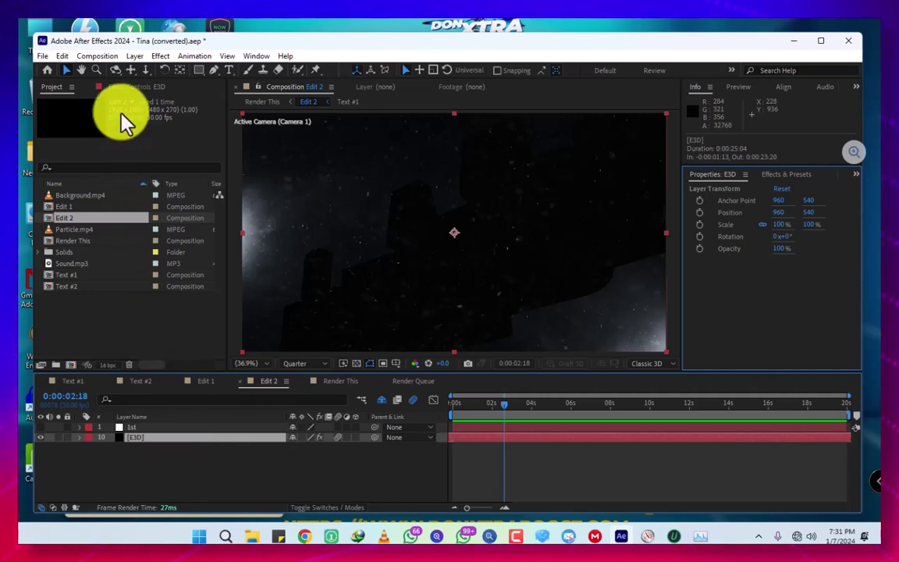
left_click(129, 86)
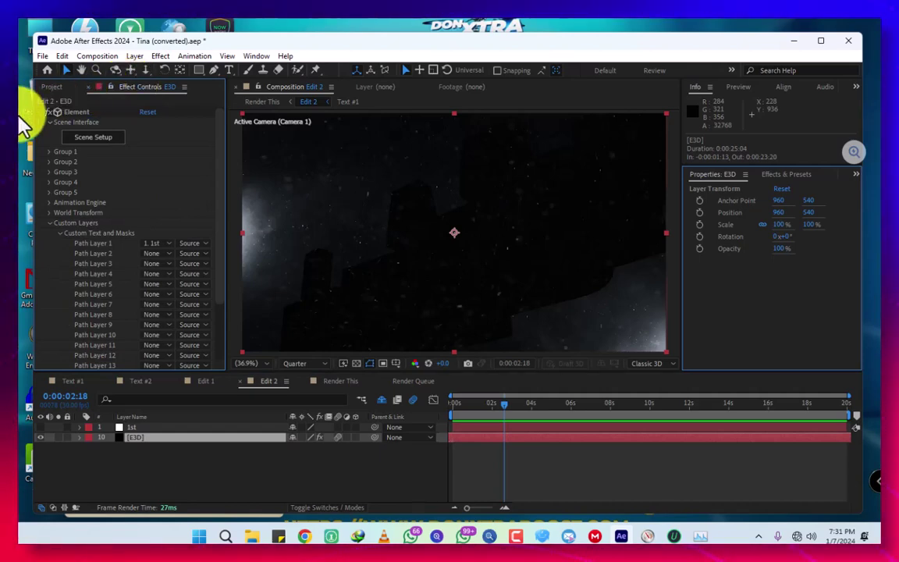
- Keep '1. 1st' as Path Layer 1's source and return to the Project panel
left_click(159, 244)
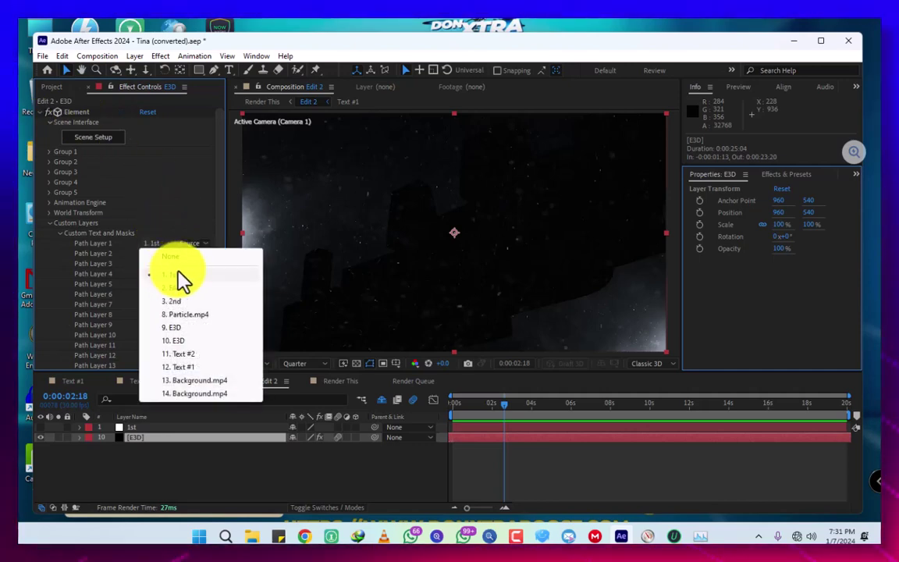
left_click(183, 275)
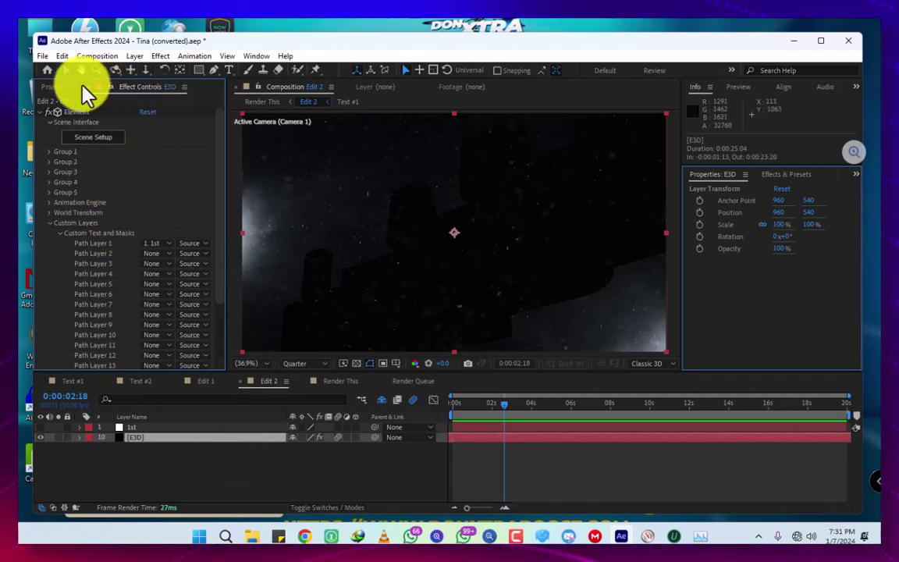
left_click(54, 87)
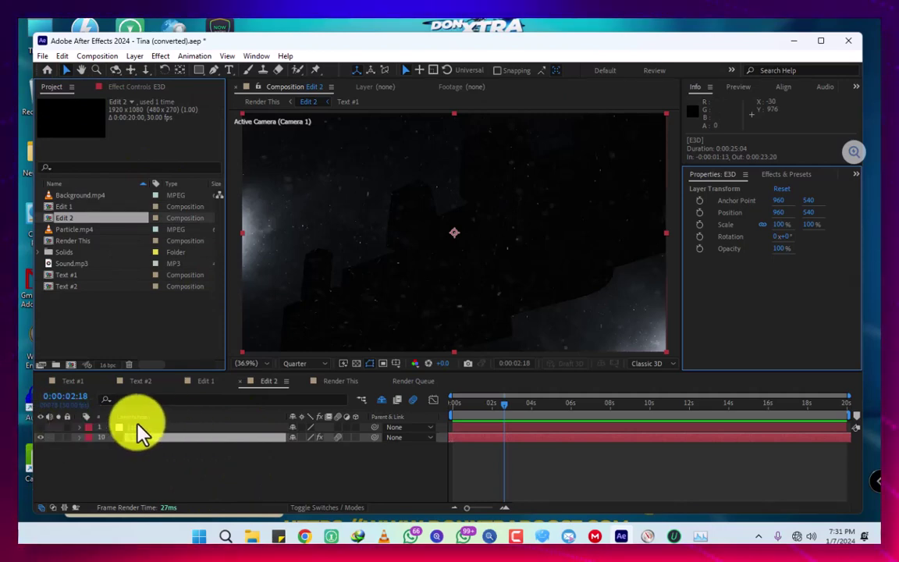
left_click(41, 428)
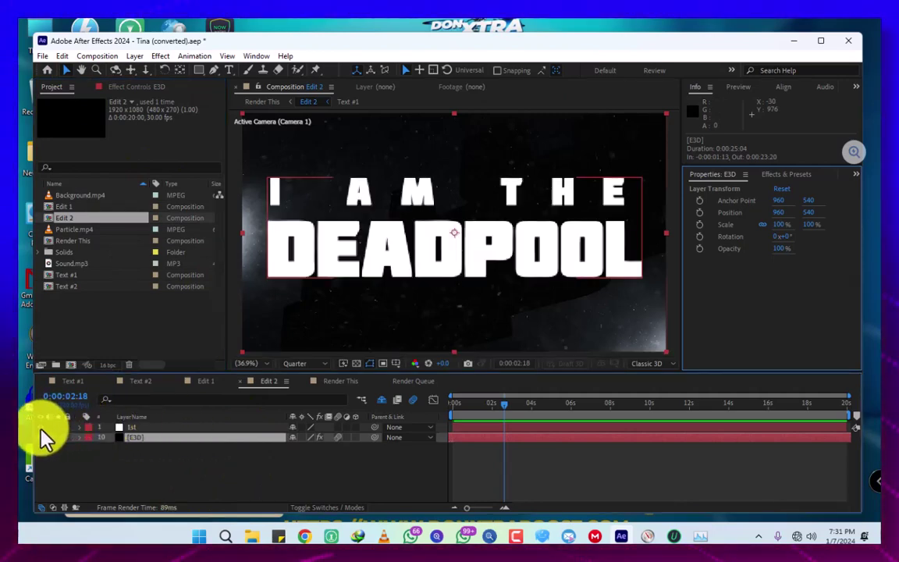
left_click(40, 428)
left_click(41, 427)
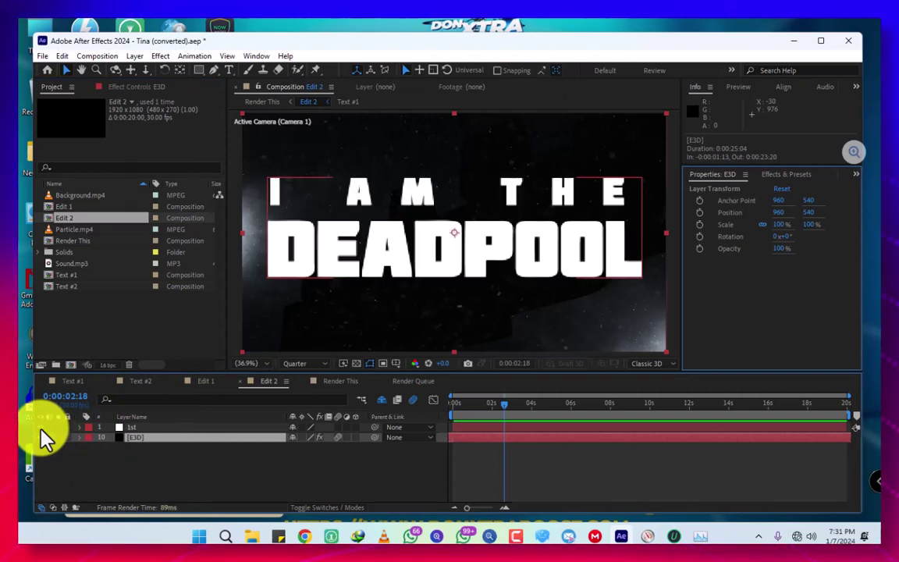
left_click(41, 427)
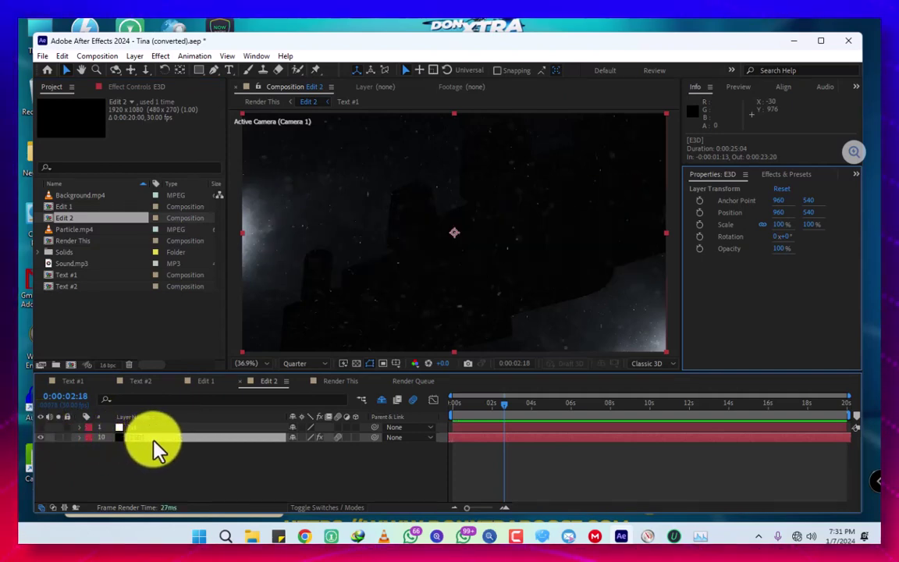
- Reconfirm 1st as Path Layer 1 in the E3D effect settings and launch Element 3D Scene Setup
left_click(149, 88)
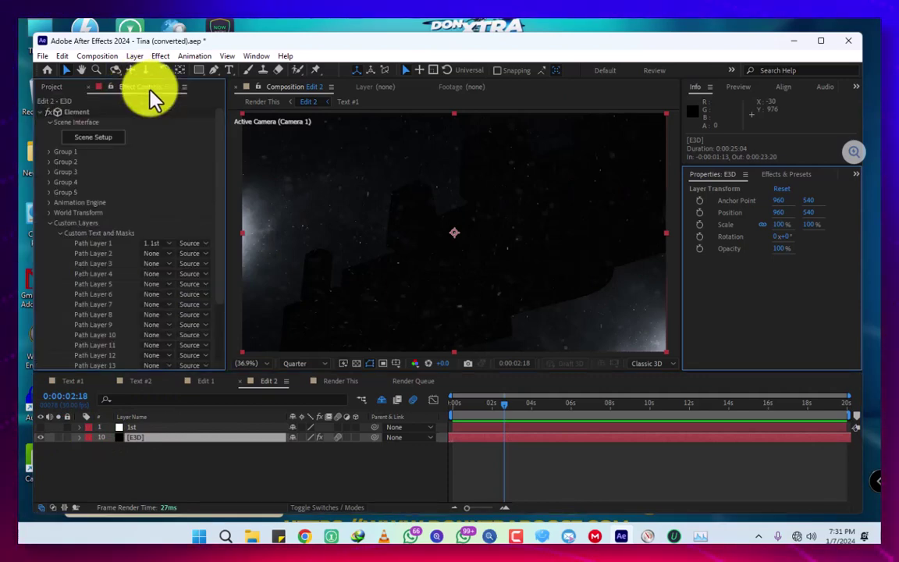
left_click(49, 231)
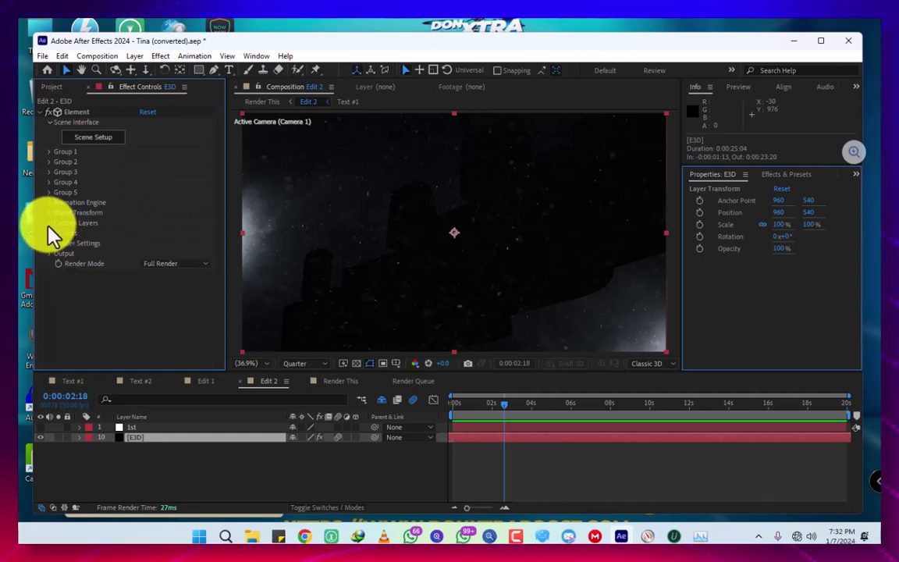
left_click(49, 231)
scroll(48, 231, "down", 1)
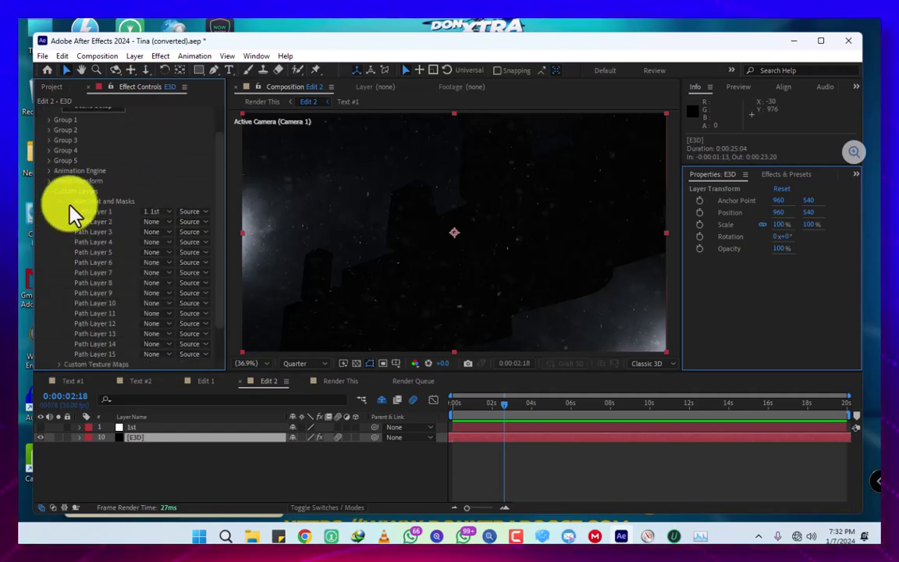
left_click(154, 213)
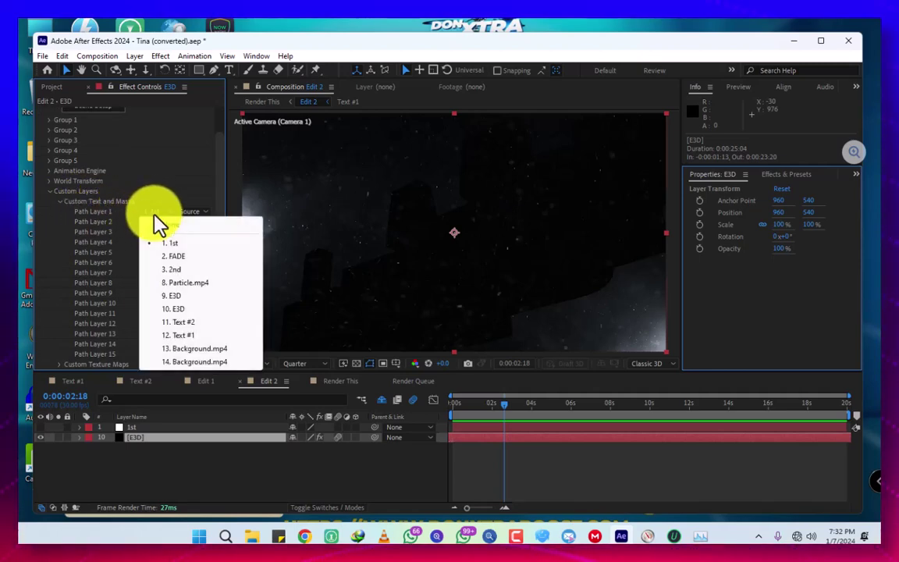
left_click(181, 244)
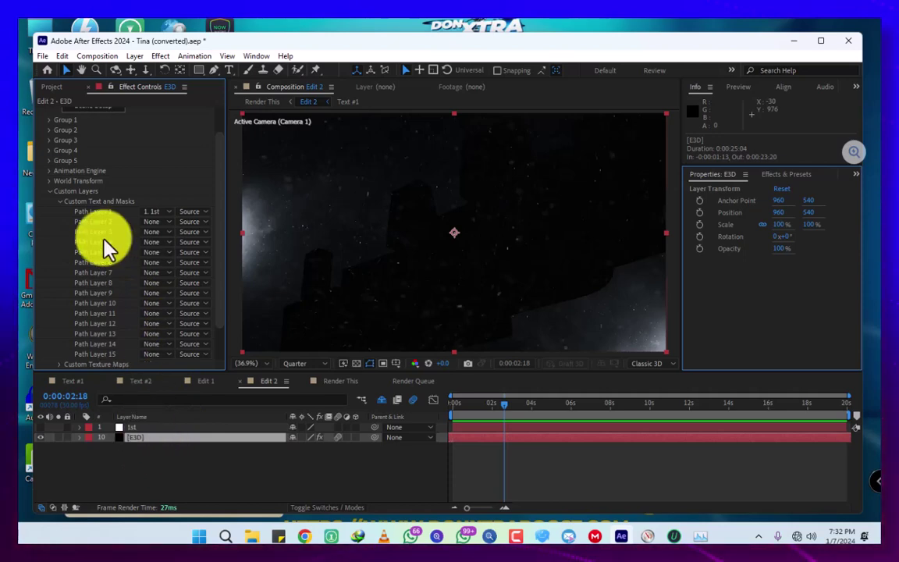
scroll(100, 210, "up", 1)
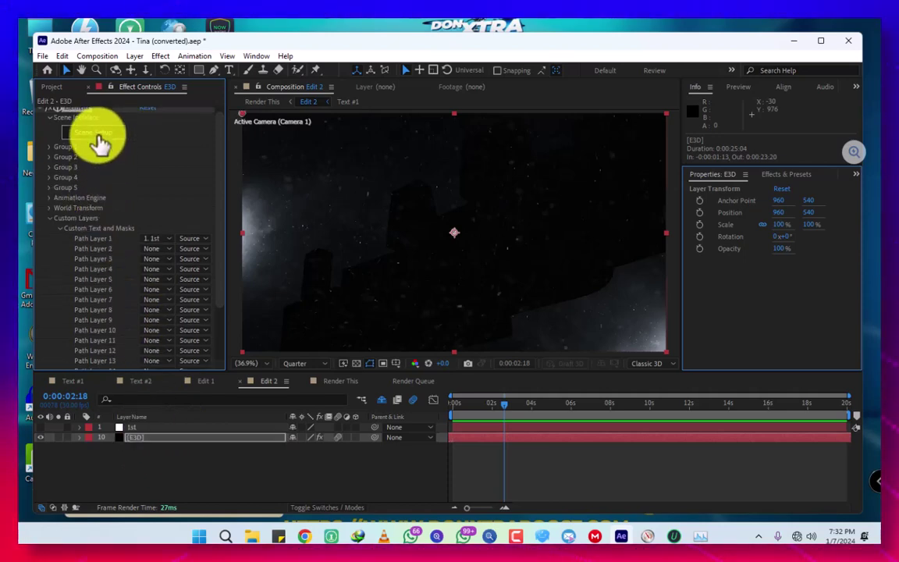
left_click(99, 138)
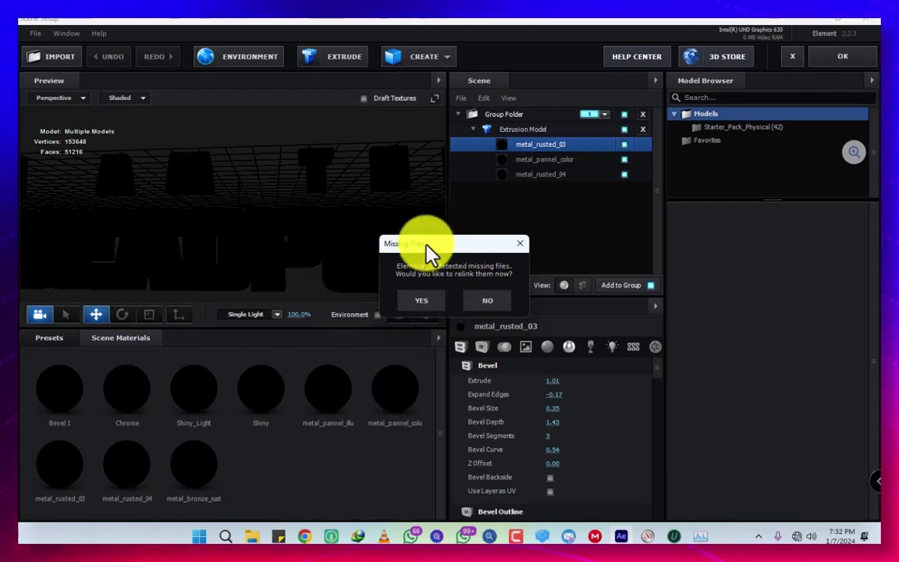
- Decline relinking missing files and show metal_rusted_03's texture maps
left_click(488, 302)
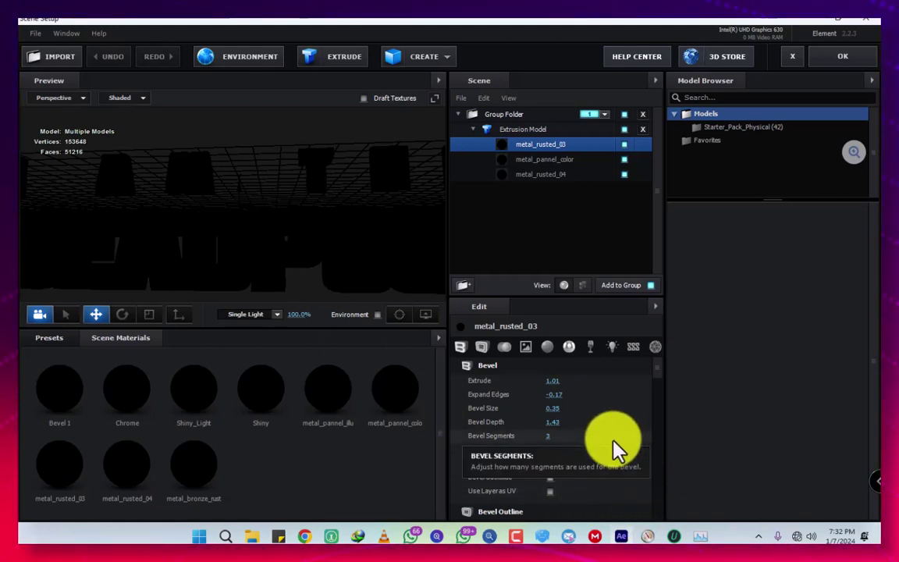
scroll(614, 444, "down", 8)
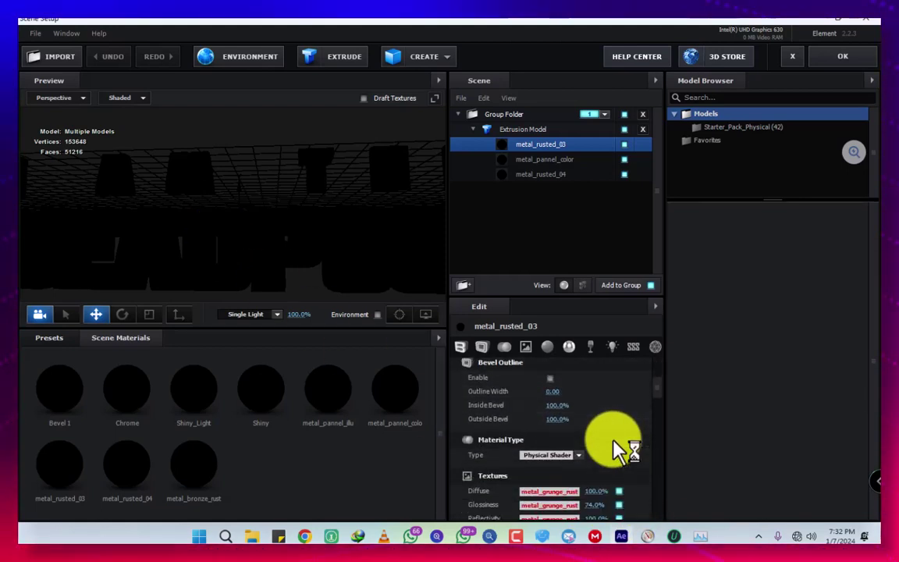
scroll(614, 445, "down", 5)
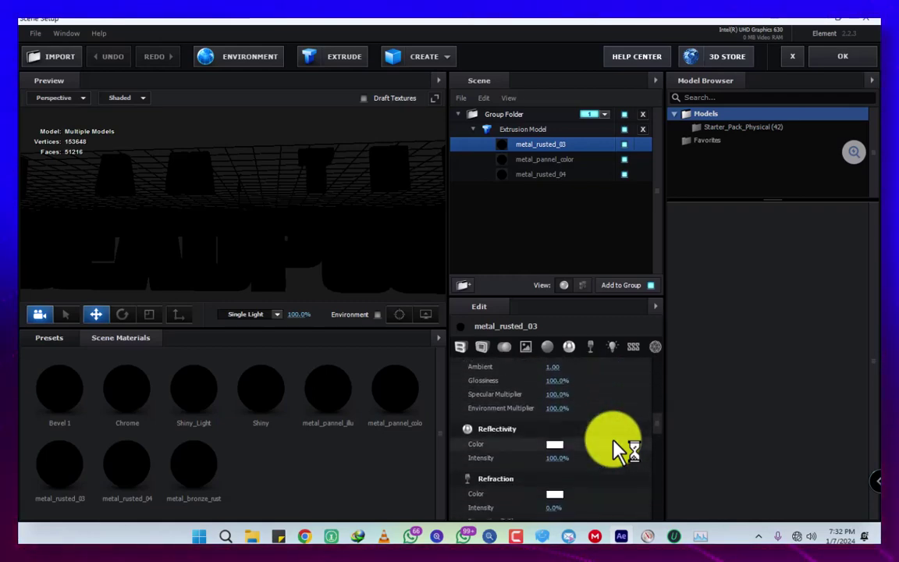
scroll(615, 451, "up", 8)
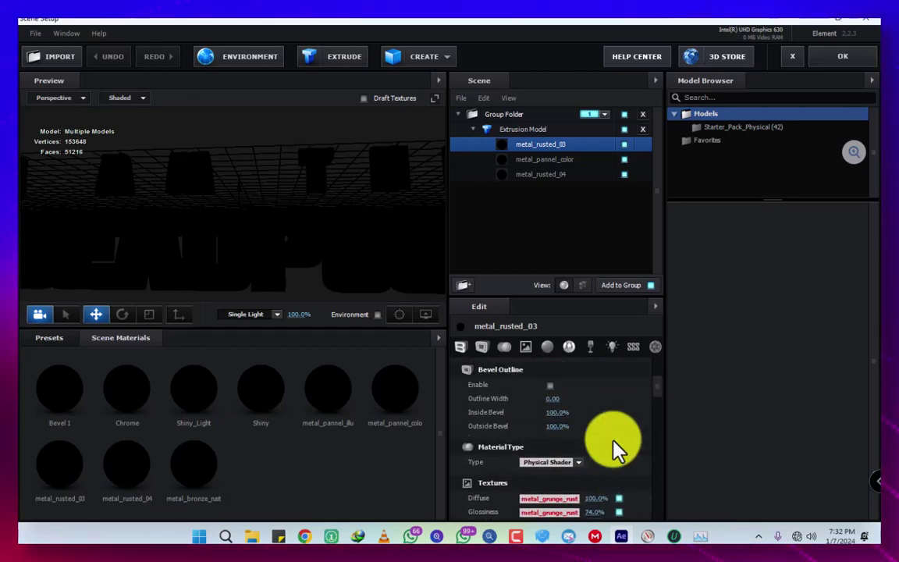
scroll(614, 449, "up", 3)
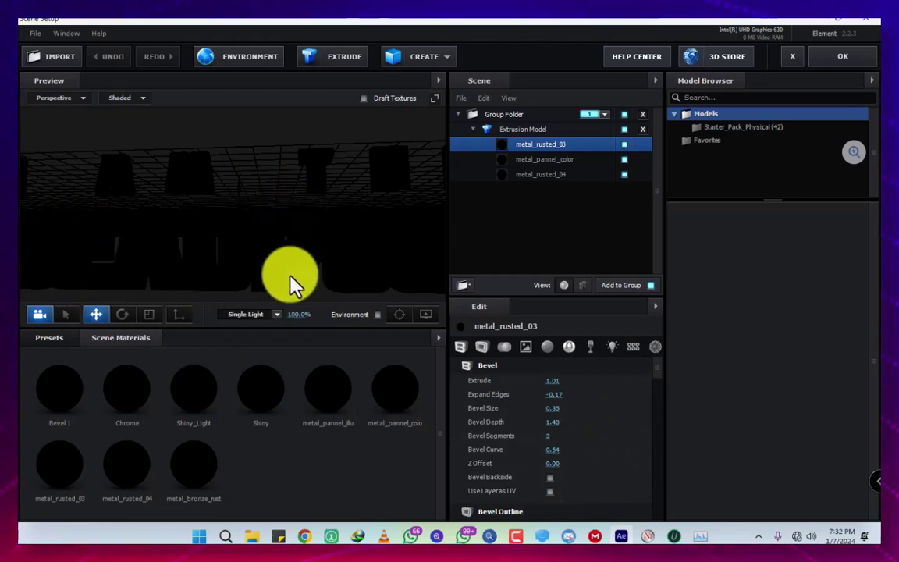
left_click(528, 348)
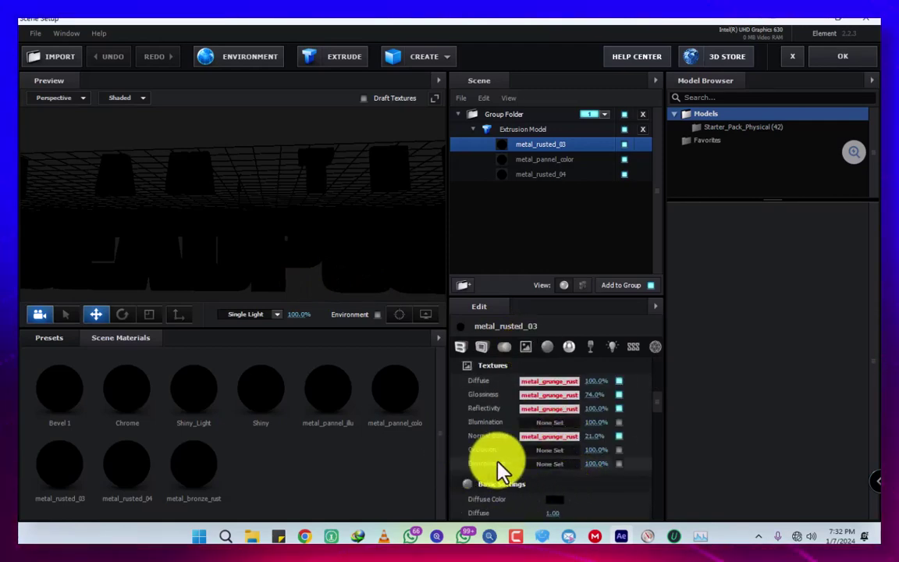
left_click(562, 465)
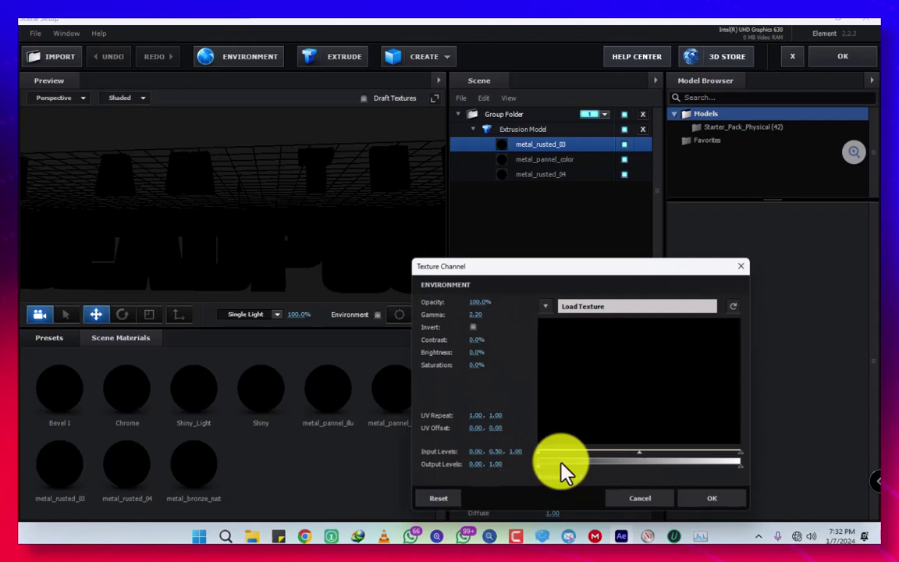
left_click(615, 304)
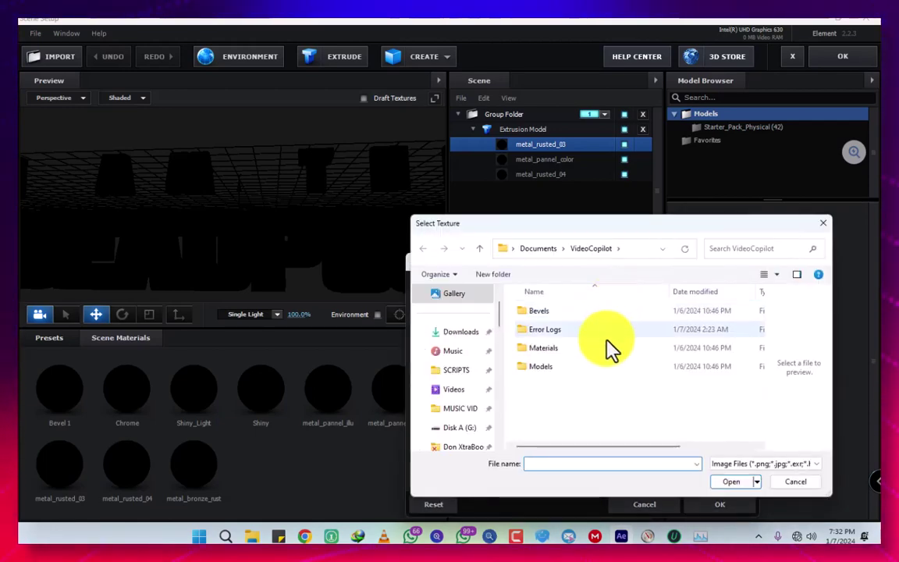
double_click(605, 351)
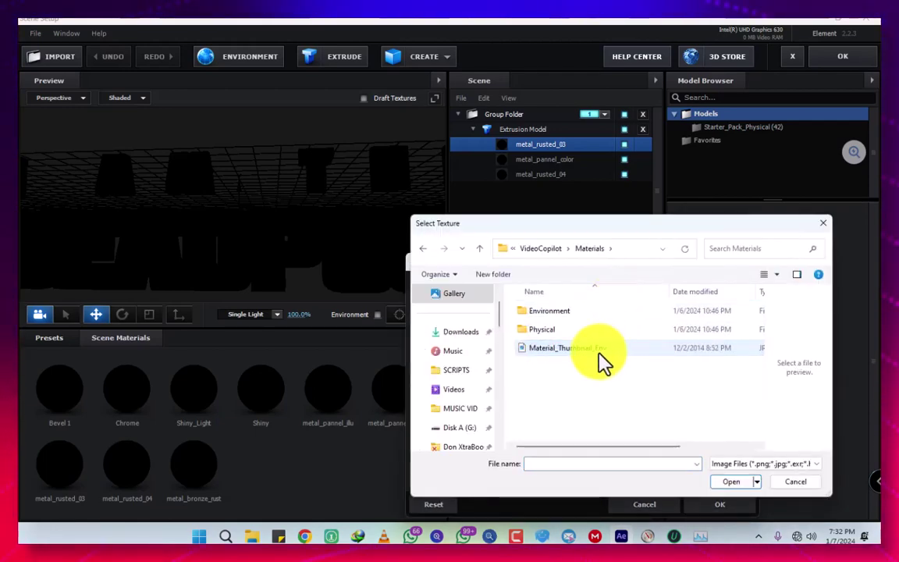
double_click(570, 313)
double_click(557, 313)
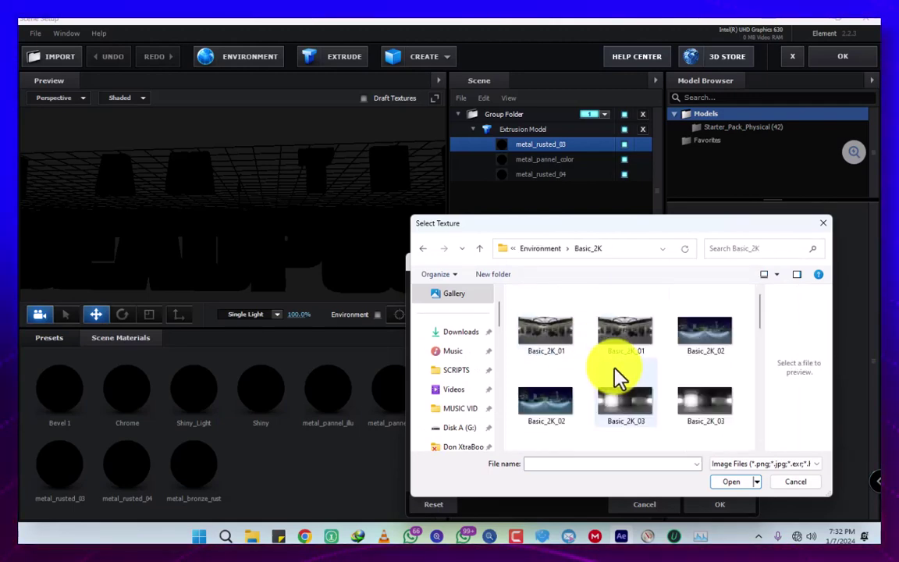
scroll(614, 369, "down", 5)
scroll(614, 372, "up", 5)
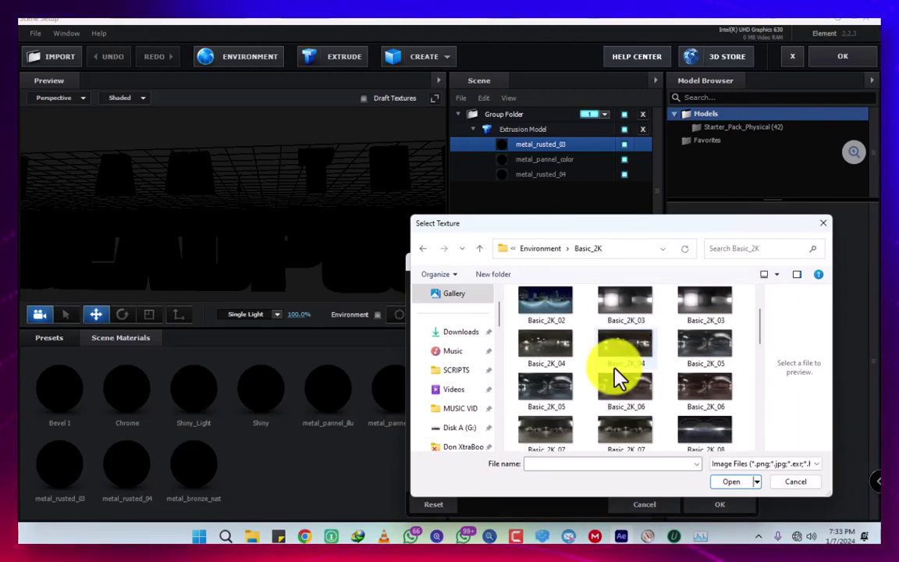
left_click(555, 323)
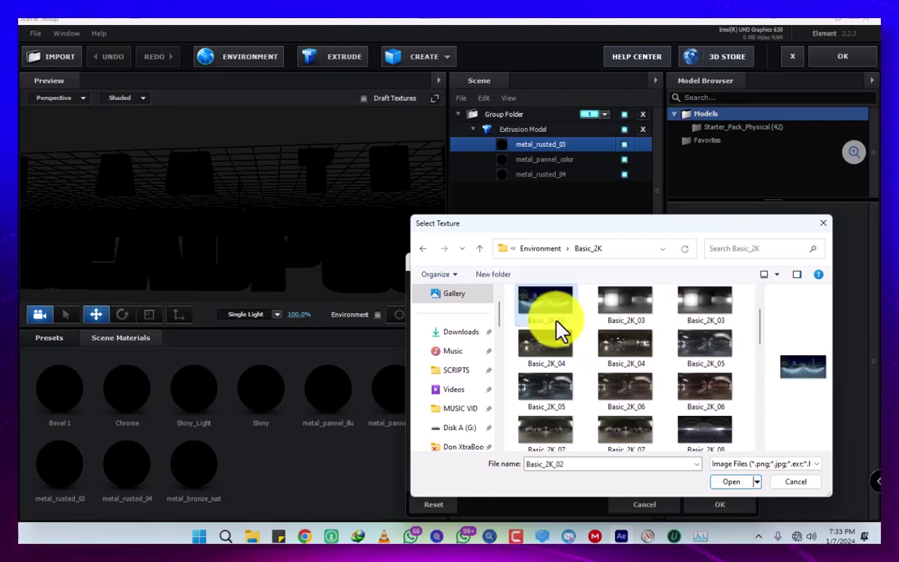
left_click(734, 481)
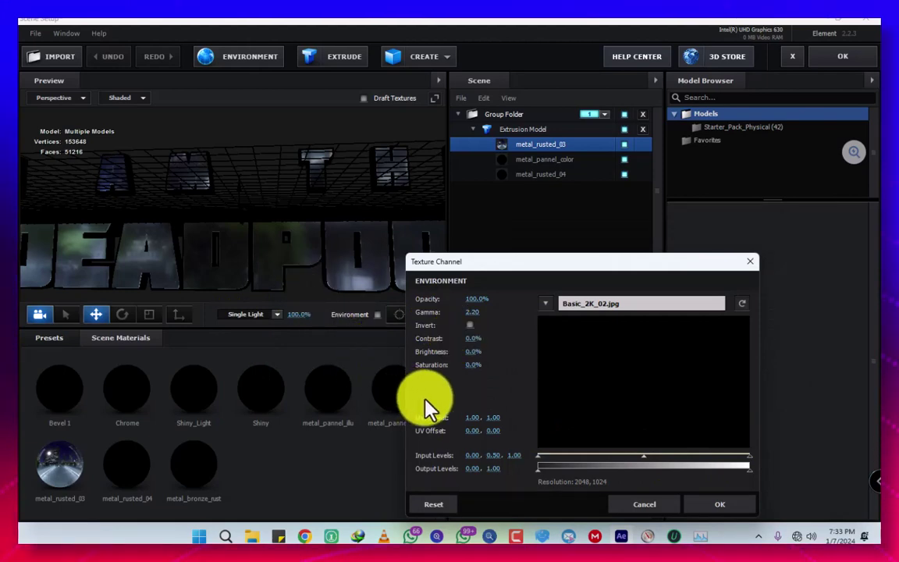
left_click(624, 509)
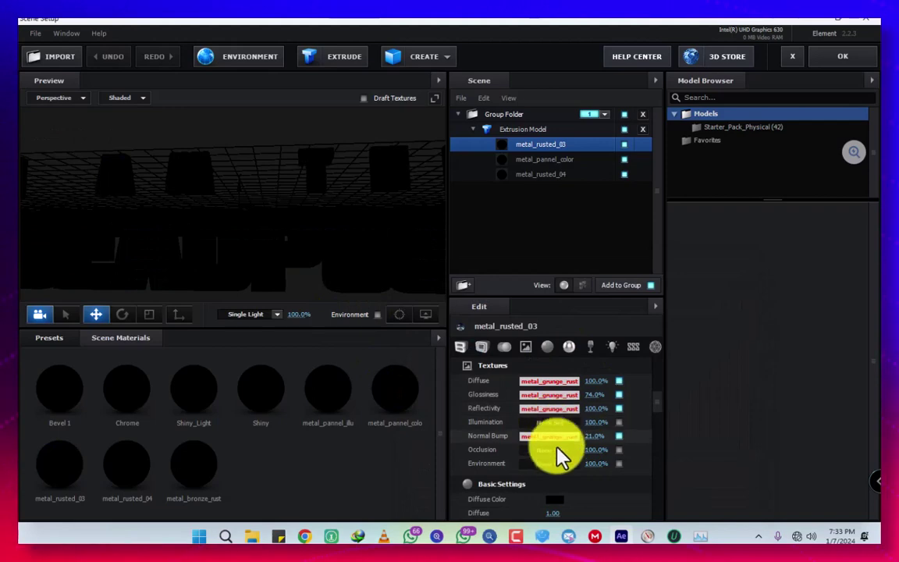
- Load G:\1\IMG-20220909-WA0075.jpg as metal_rusted_03's Environment texture
left_click(559, 465)
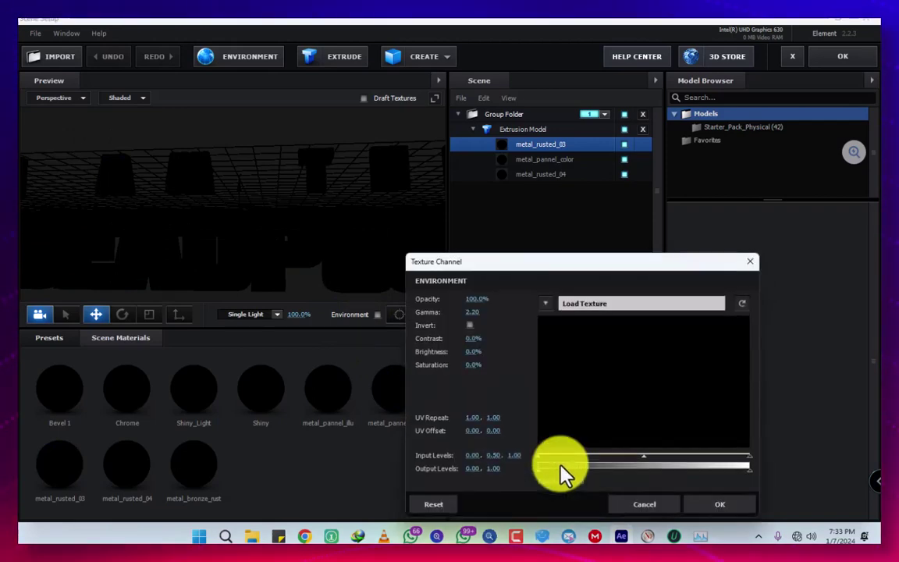
left_click(632, 310)
left_click(461, 428)
double_click(566, 324)
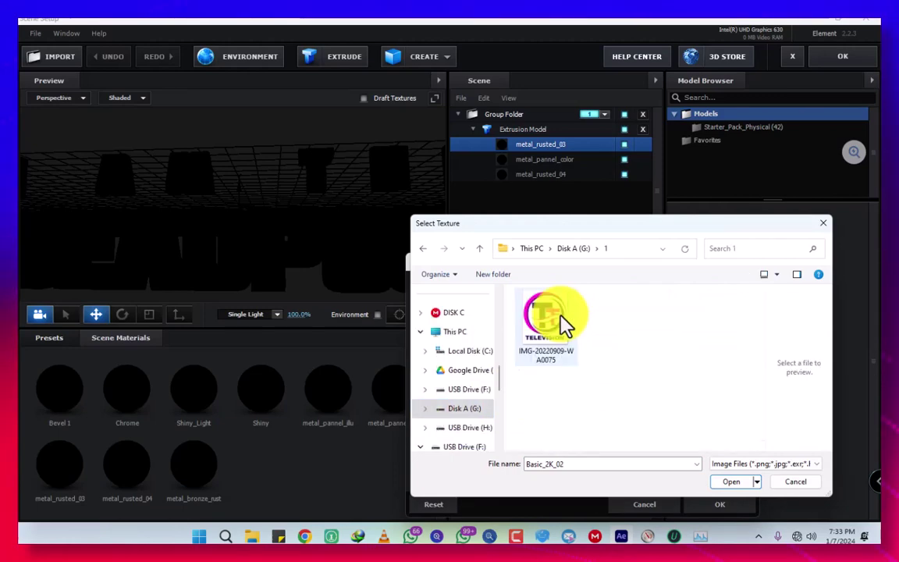
left_click(568, 326)
left_click(731, 482)
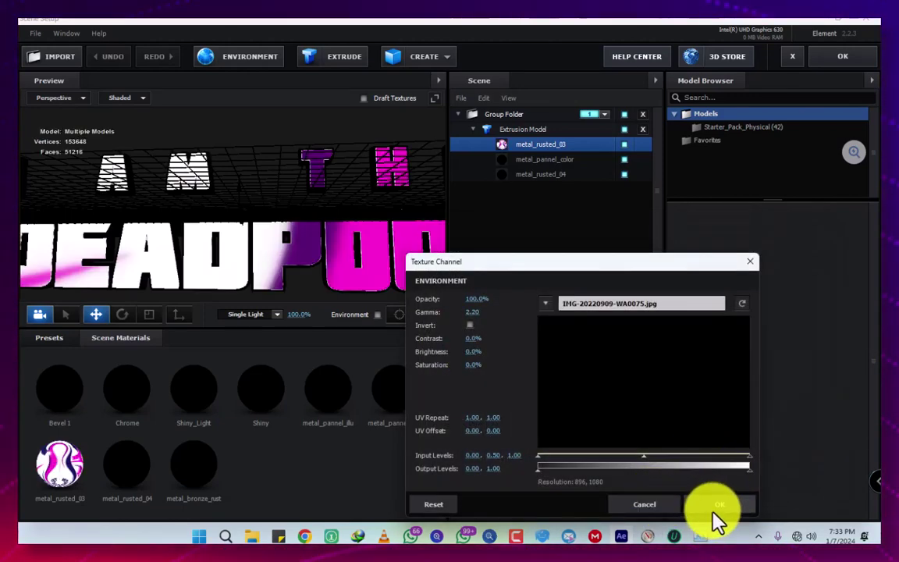
left_click(710, 505)
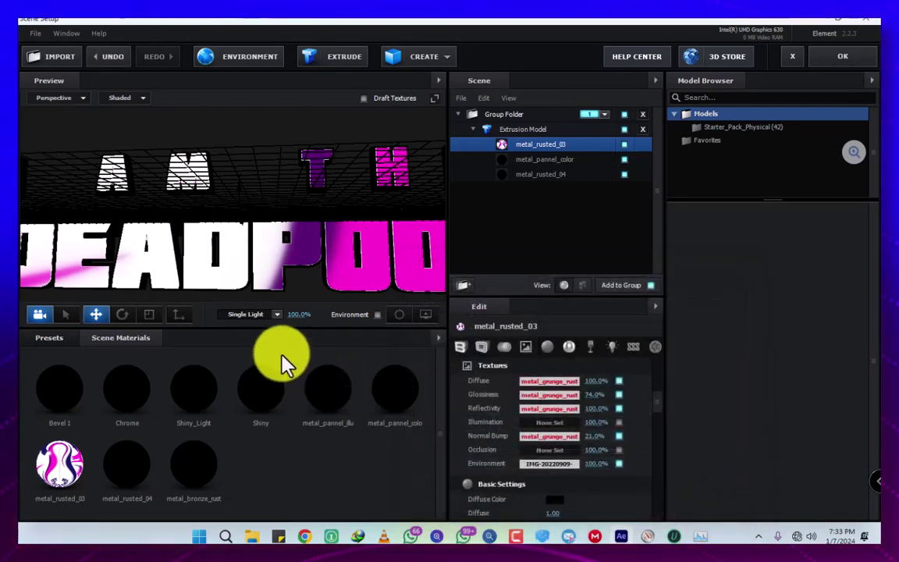
- Zoom out, select the Group Folder, and orbit to a tilted view of the title
scroll(259, 251, "down", 3)
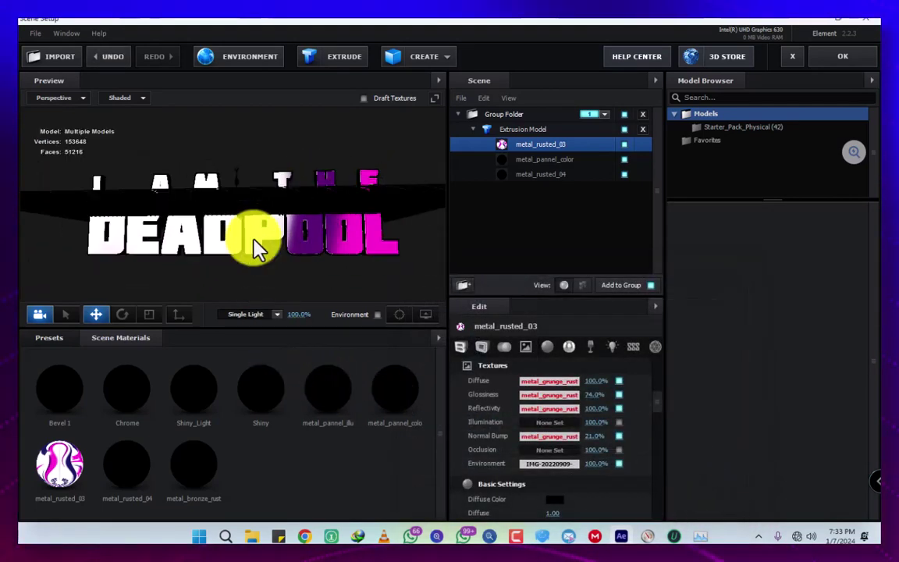
left_click_drag(251, 260, 260, 228)
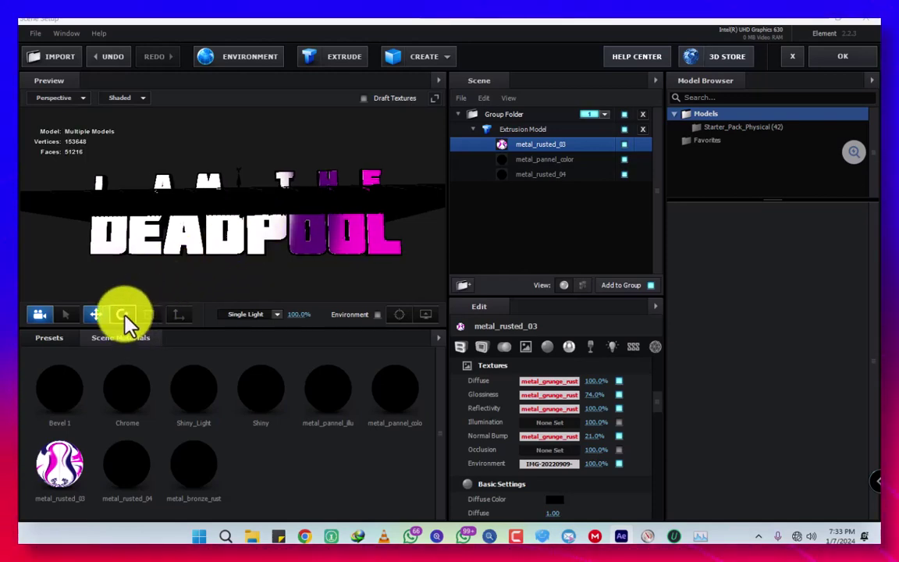
left_click(277, 198)
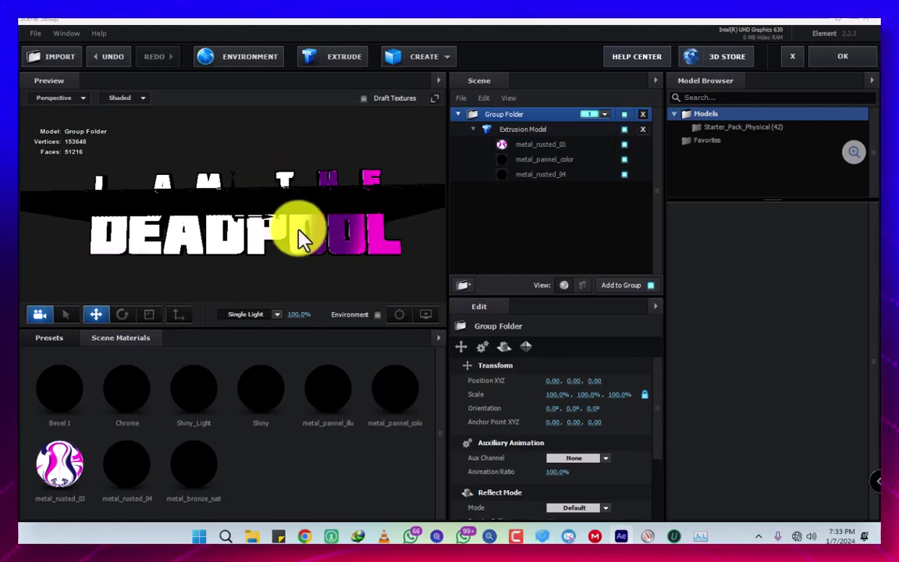
left_click_drag(302, 241, 302, 285)
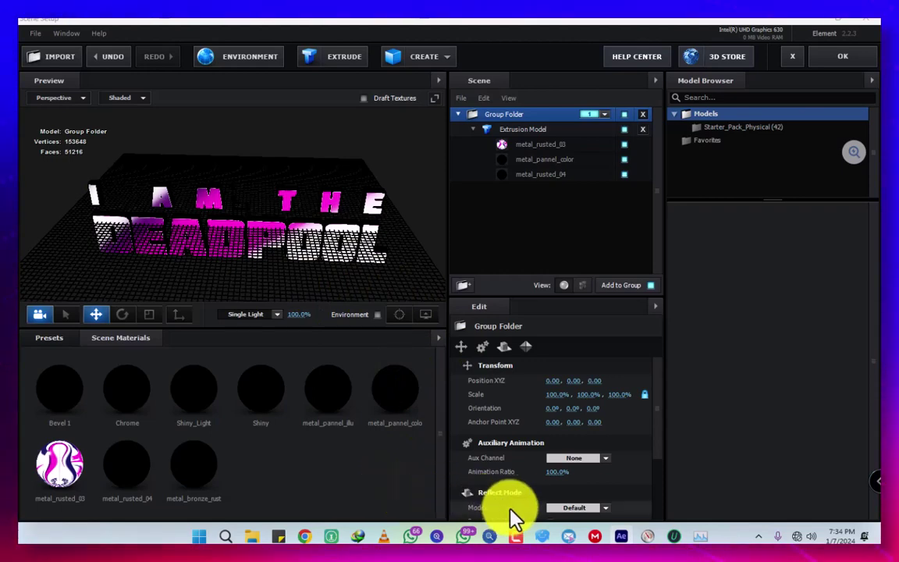
- Orbit the preview to view the white-and-magenta DEADPOOL title from above
mouse_move(515, 538)
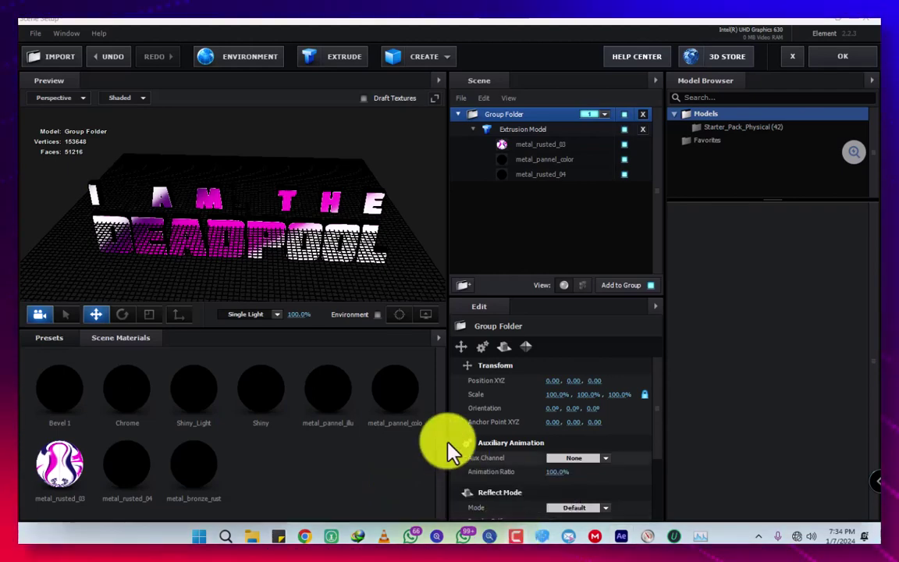